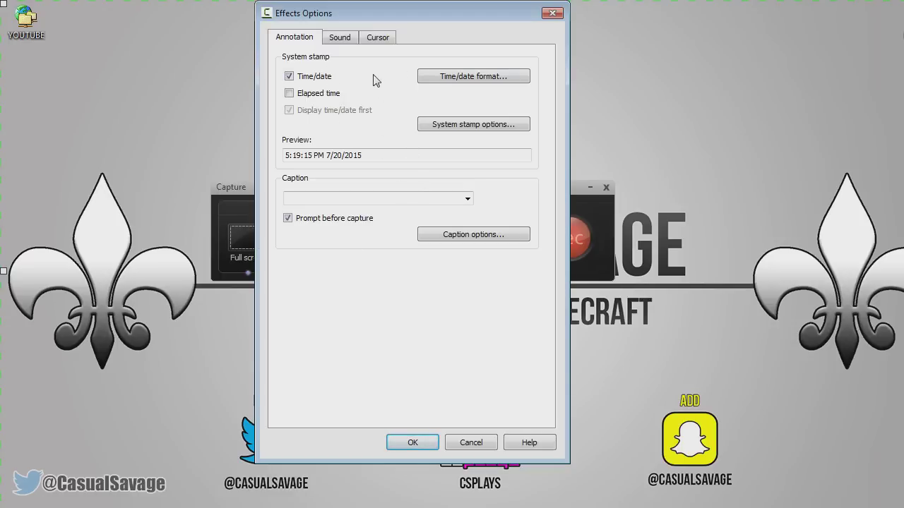
# Step: Review the Sound and Cursor effects settings, then accept the Effects Options
pyautogui.click(343, 42)
pyautogui.click(367, 44)
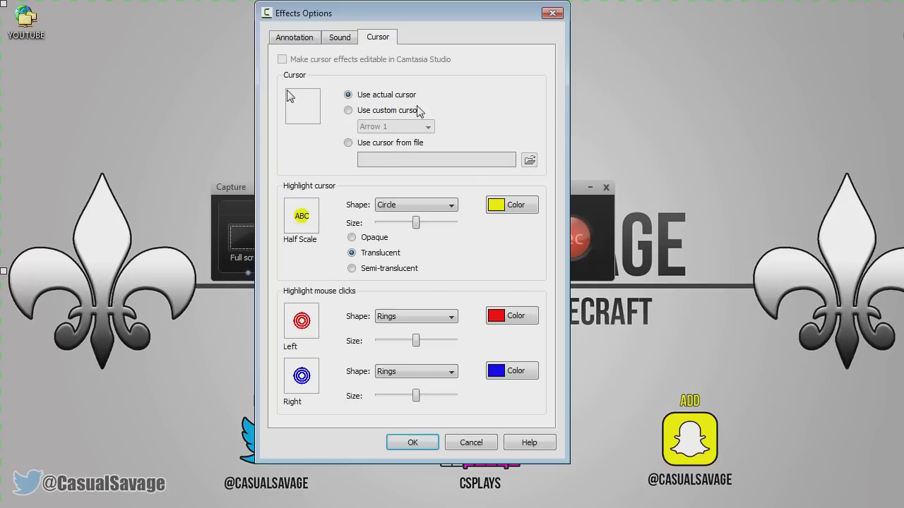
pyautogui.click(416, 443)
pyautogui.click(301, 187)
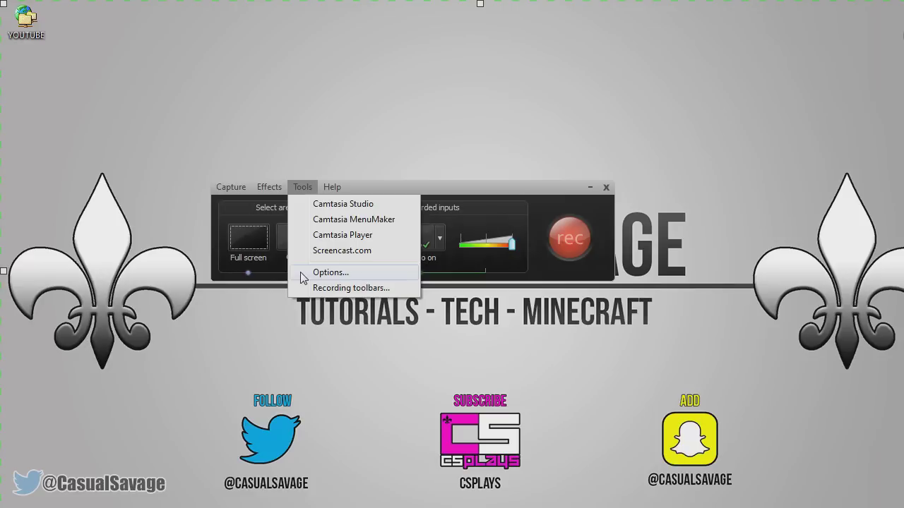
# Step: Turn on system audio recording in the Audio dropdown and dismiss the format warning
pyautogui.click(331, 273)
pyautogui.moveTo(250, 22); pyautogui.dragTo(439, 77)
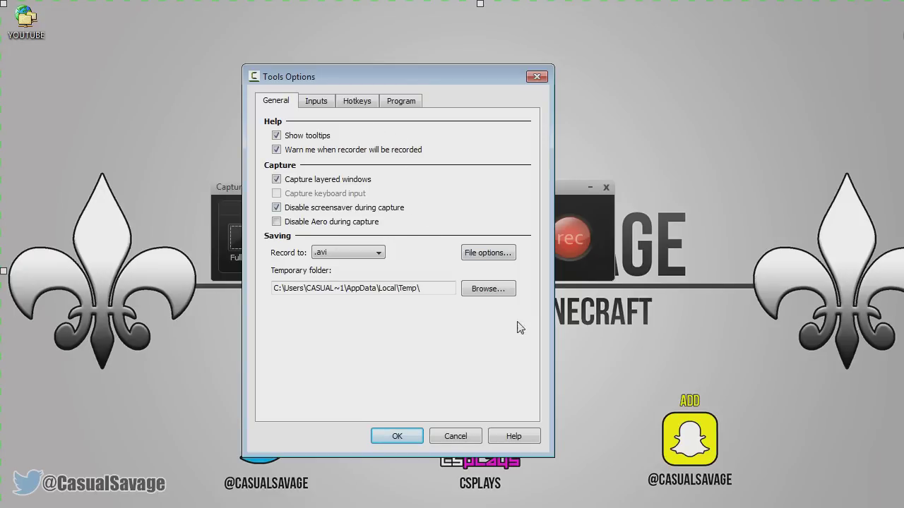
pyautogui.moveTo(480, 75); pyautogui.dragTo(446, 69)
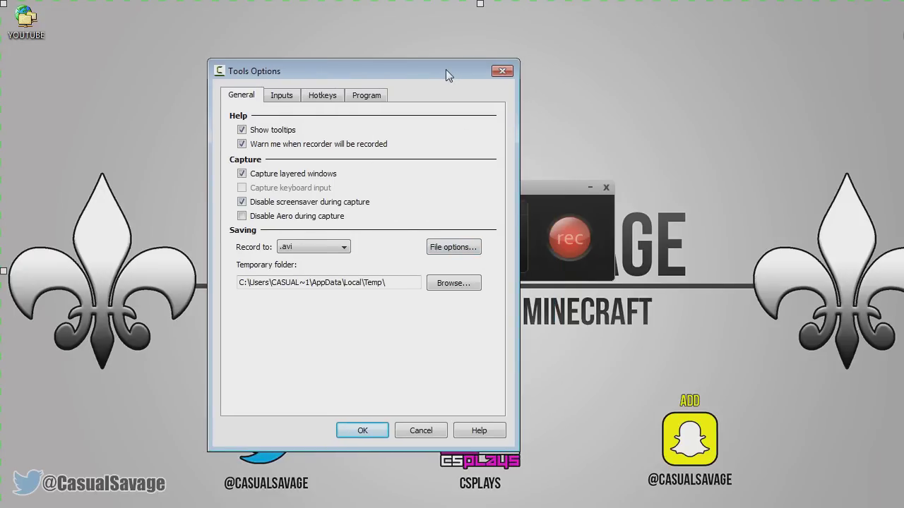
pyautogui.click(497, 72)
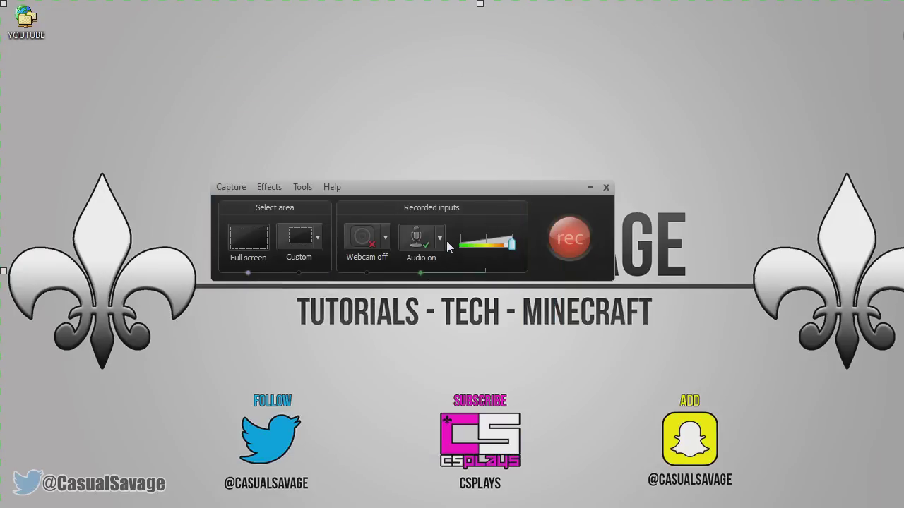
pyautogui.click(441, 239)
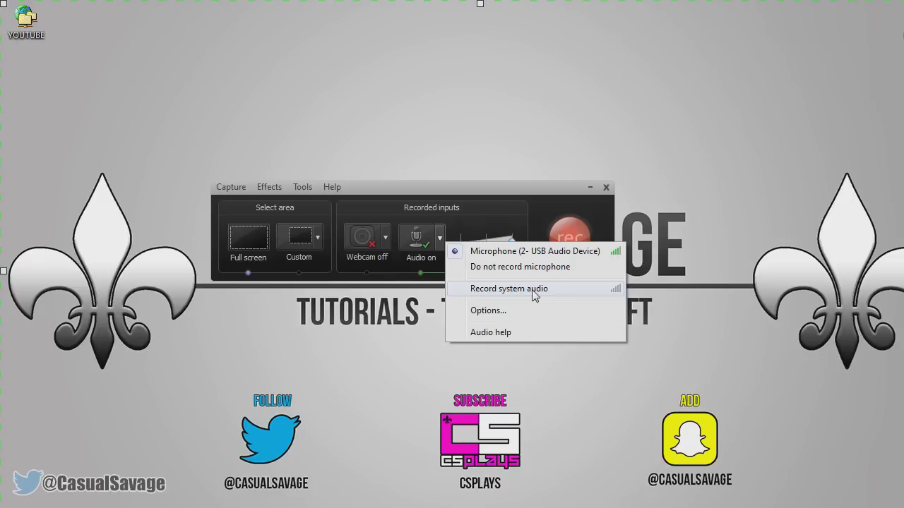
pyautogui.click(509, 289)
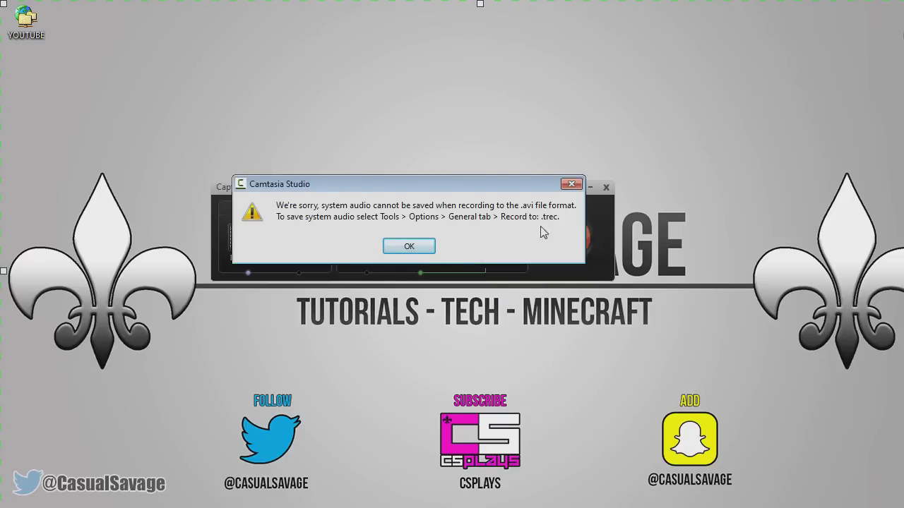
pyautogui.click(408, 251)
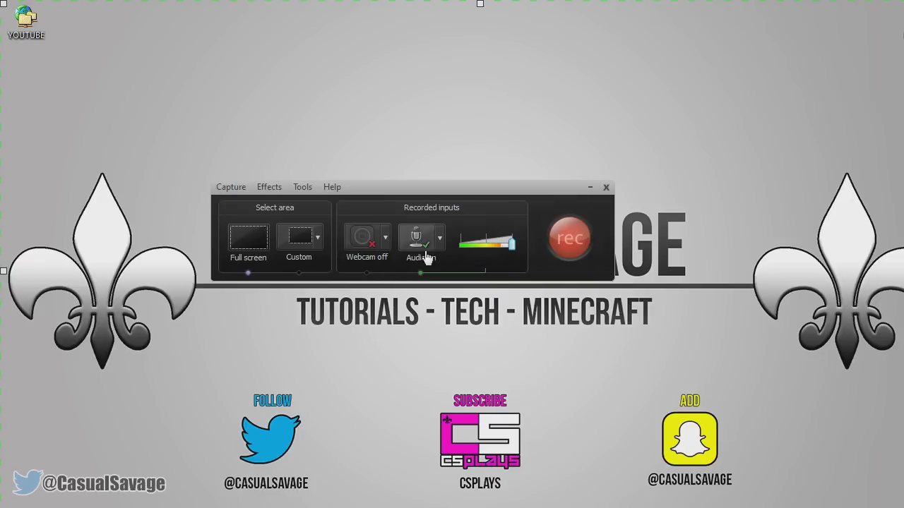
# Step: In Tools Options > General, set recordings to save in .trec format
pyautogui.click(304, 188)
pyautogui.click(328, 273)
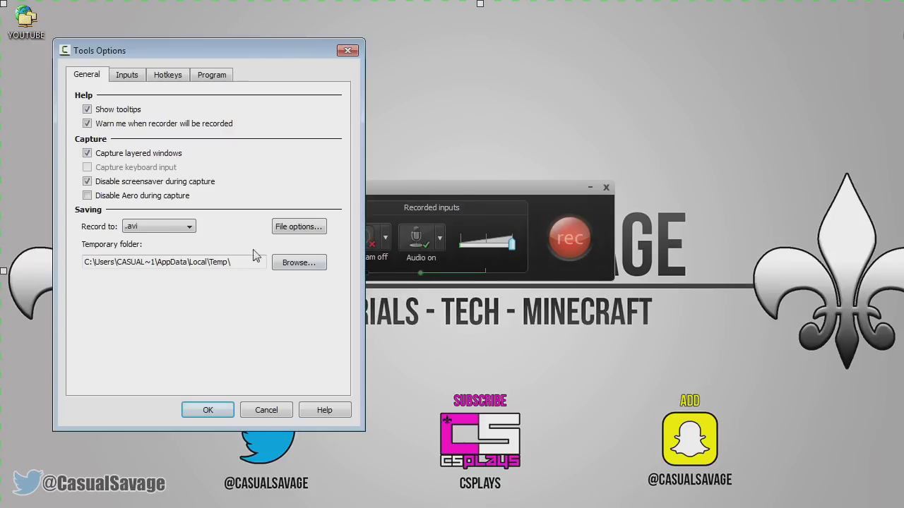
pyautogui.click(161, 228)
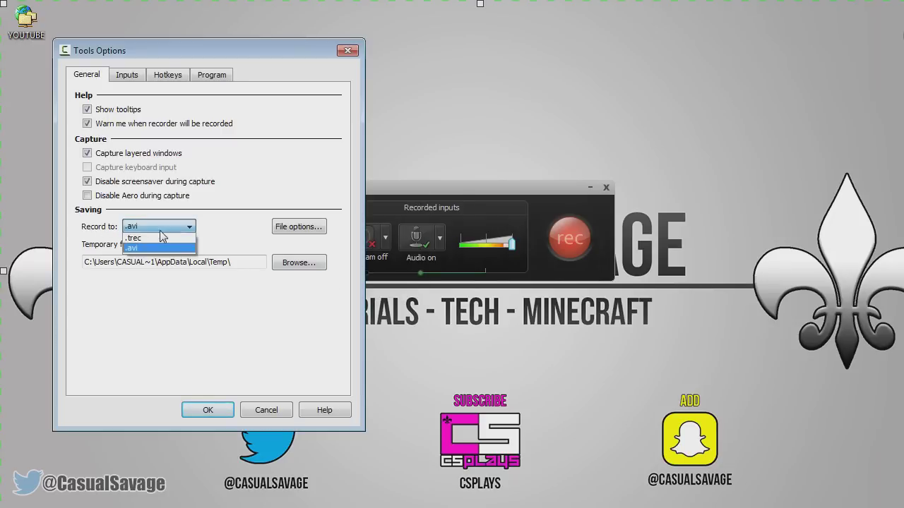
pyautogui.click(158, 241)
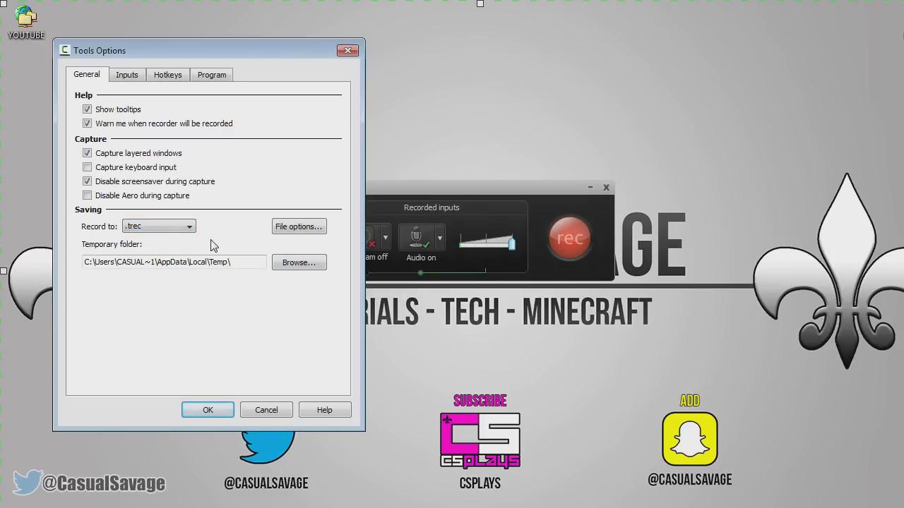
pyautogui.click(262, 406)
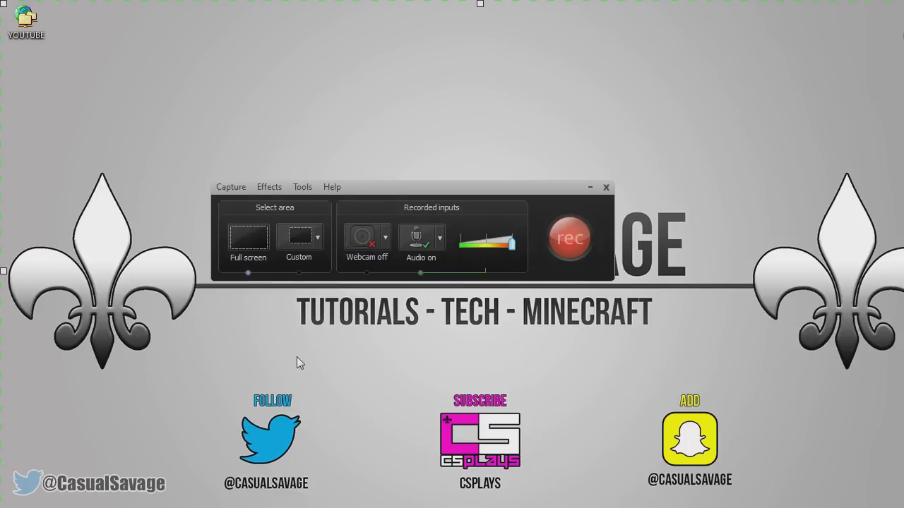
# Step: Re-enable Record system audio and confirm it is switched on
pyautogui.click(439, 240)
pyautogui.click(505, 285)
pyautogui.click(440, 240)
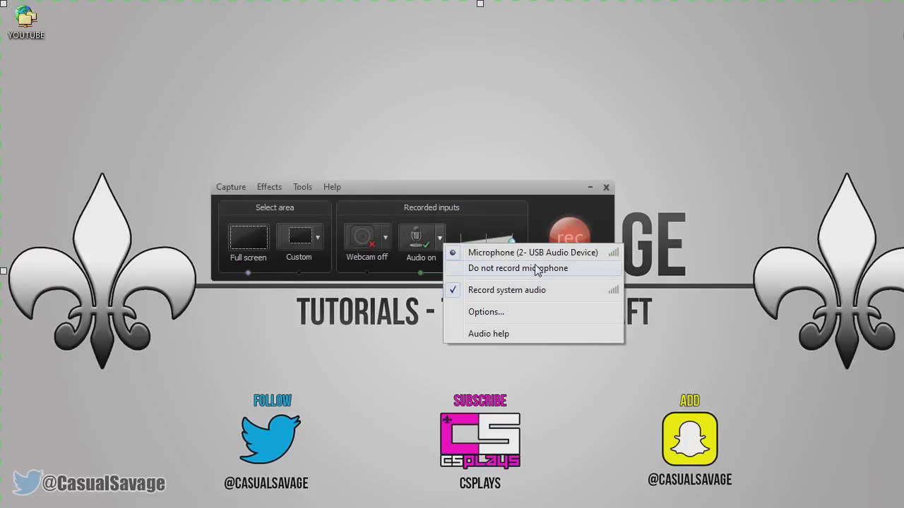
pyautogui.click(486, 311)
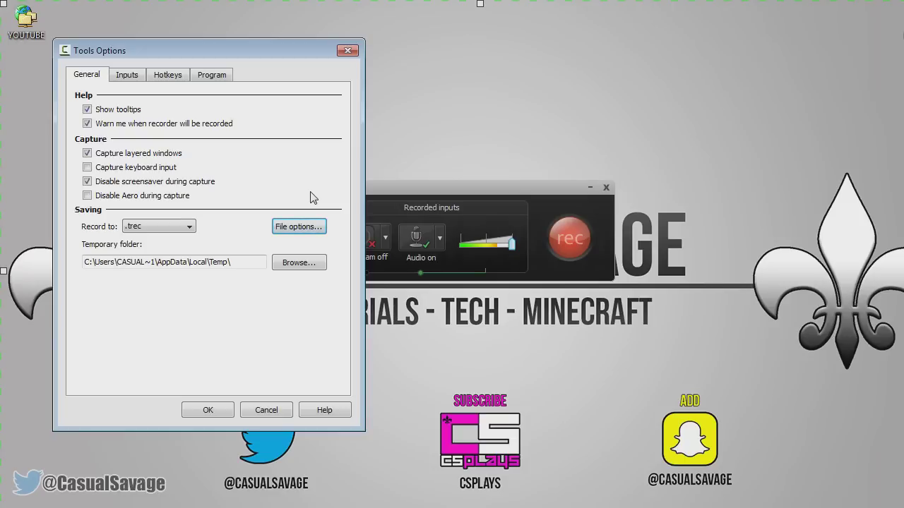
# Step: Set the file options to ask for a file name each time, with the Desktop as output folder
pyautogui.click(284, 227)
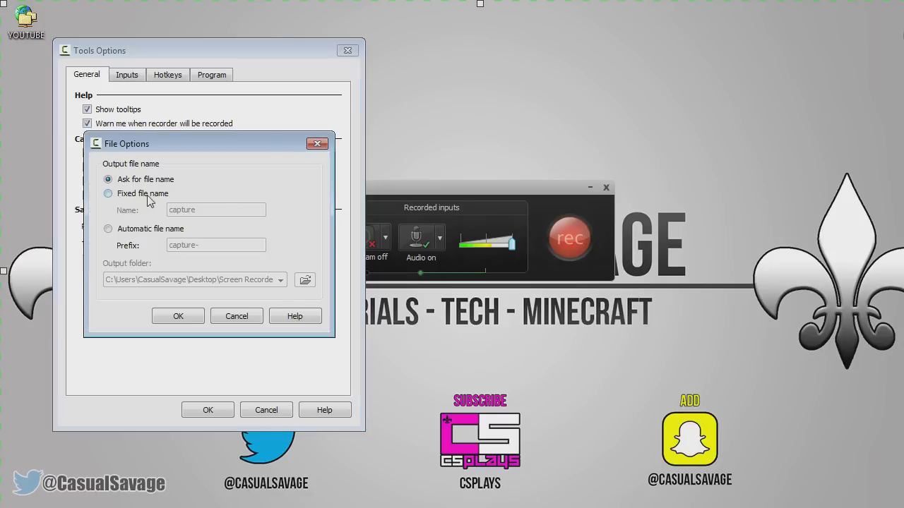
pyautogui.click(148, 195)
pyautogui.moveTo(212, 209); pyautogui.dragTo(148, 210)
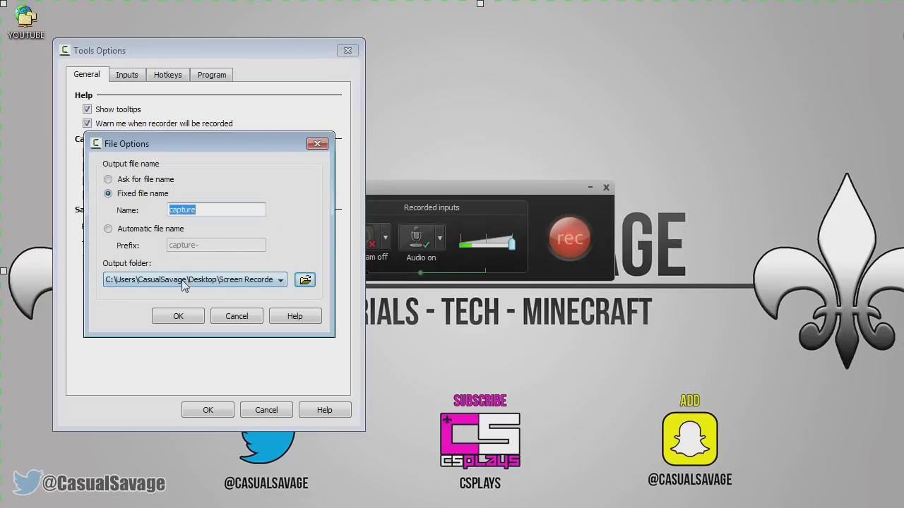
pyautogui.click(305, 279)
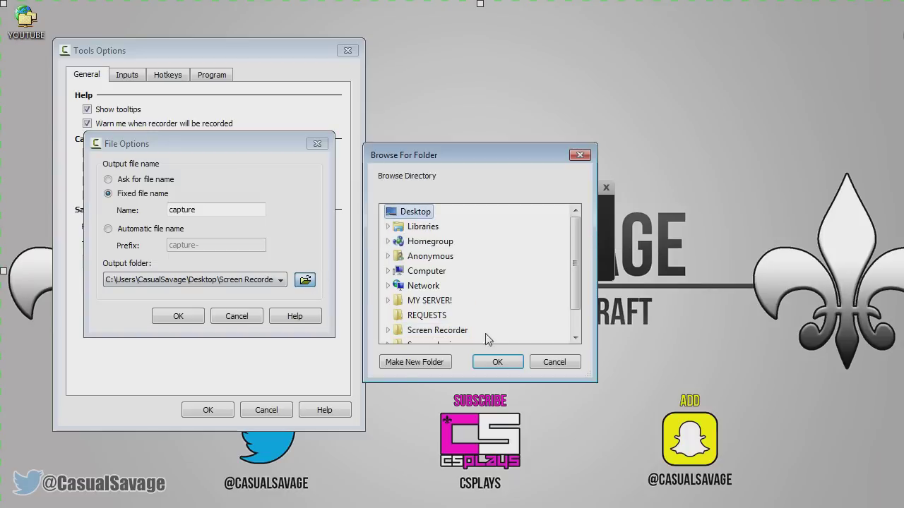
pyautogui.click(494, 362)
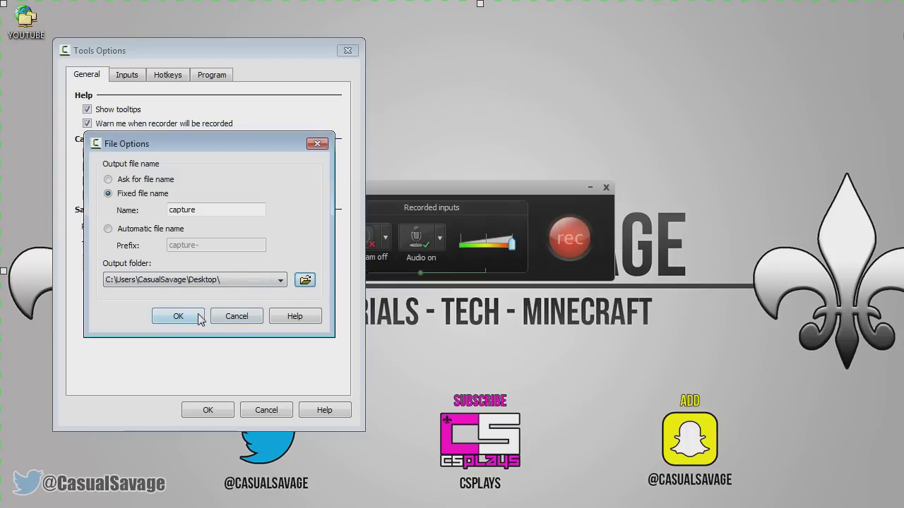
pyautogui.click(160, 185)
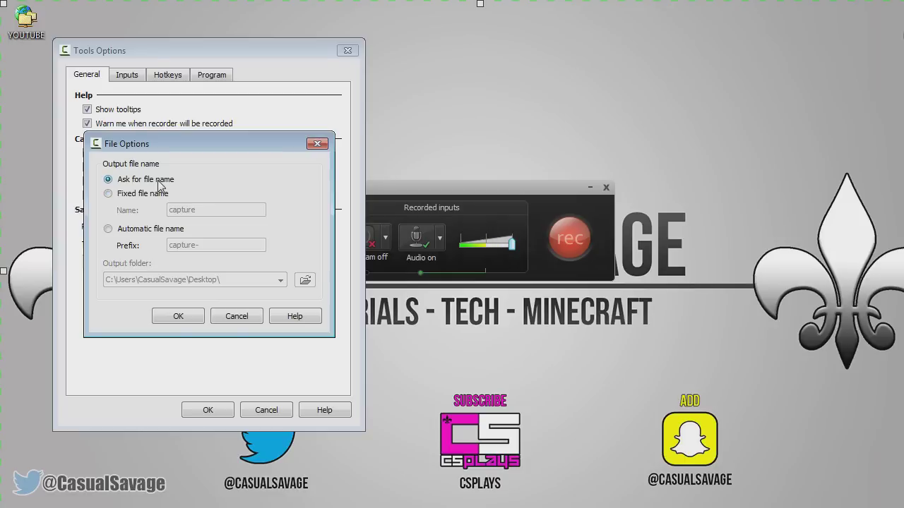
pyautogui.click(200, 318)
pyautogui.click(127, 74)
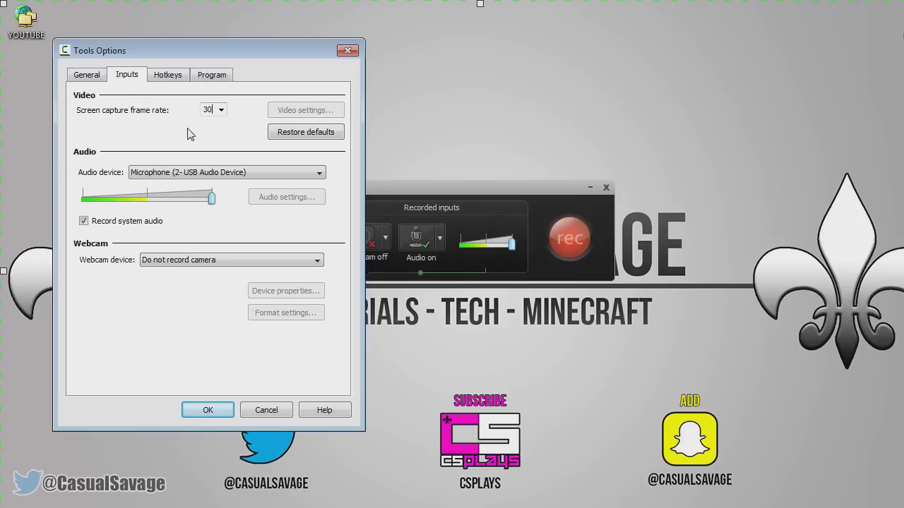
# Step: On the Inputs tab keep 30 fps and the USB microphone, uncheck system audio, and use no webcam
pyautogui.click(220, 111)
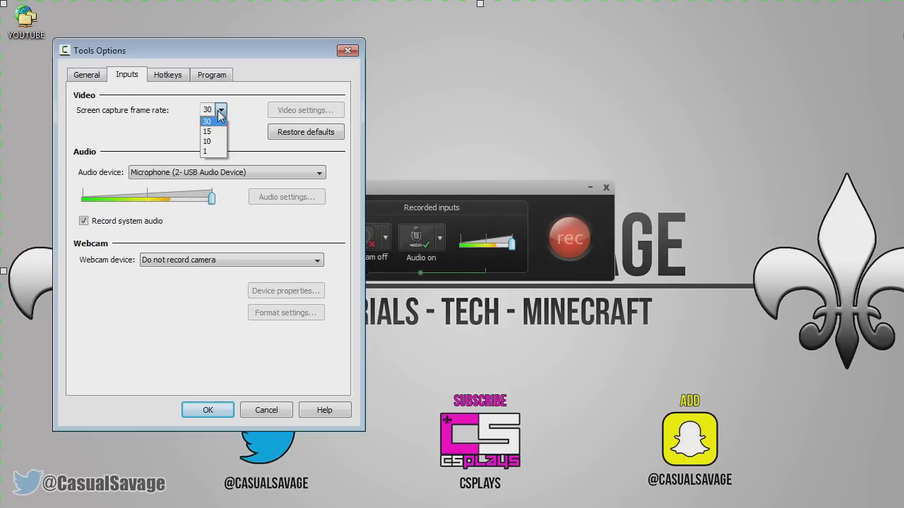
pyautogui.click(244, 131)
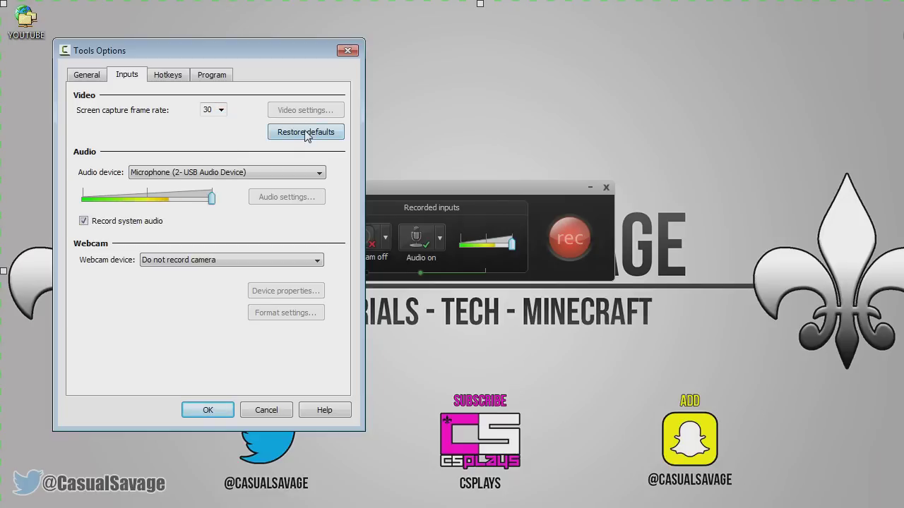
pyautogui.click(177, 177)
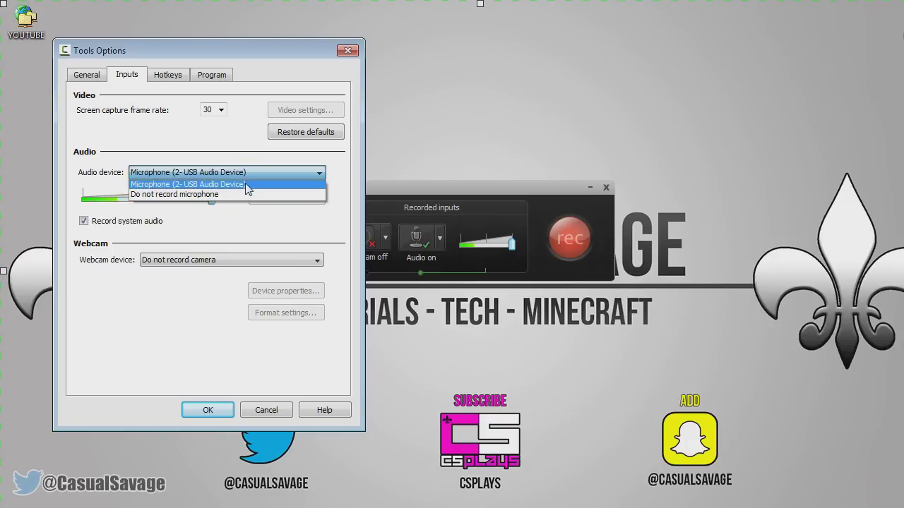
pyautogui.click(206, 204)
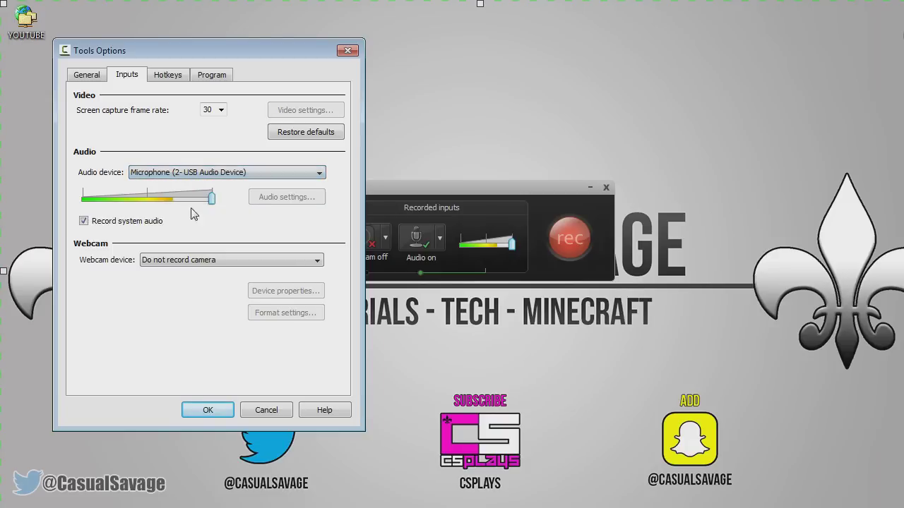
pyautogui.click(84, 222)
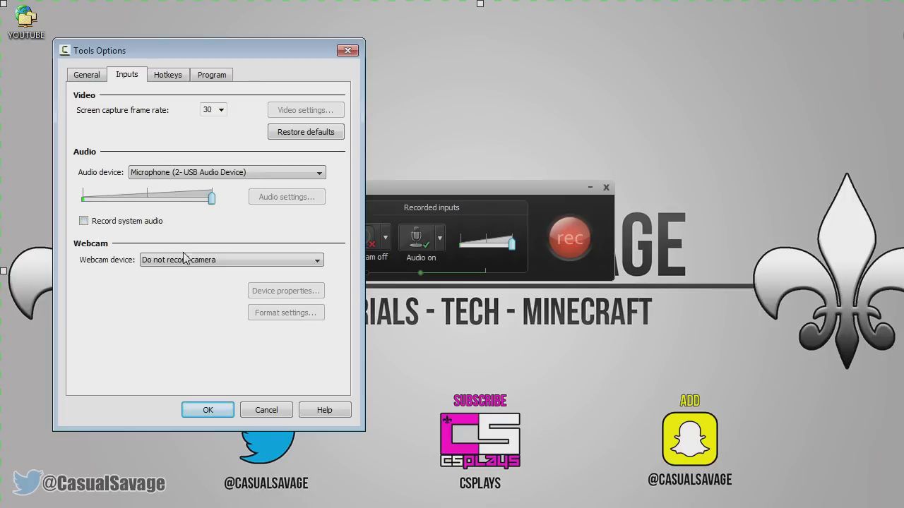
pyautogui.click(186, 260)
pyautogui.click(244, 273)
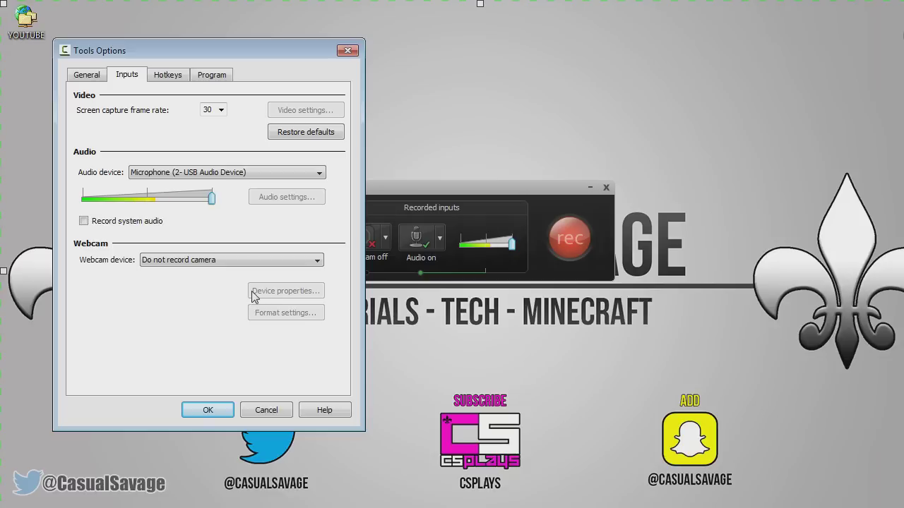
pyautogui.click(167, 75)
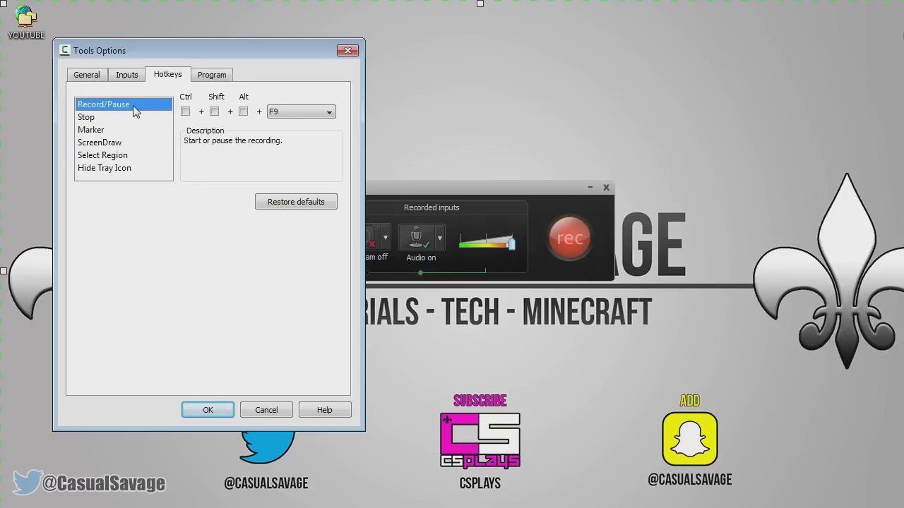
# Step: Leave the Record/Pause hotkey set to F9
pyautogui.click(289, 120)
pyautogui.moveTo(329, 206)
pyautogui.mouseDown()
pyautogui.moveTo(329, 216)
pyautogui.moveTo(329, 126)
pyautogui.moveTo(329, 204)
pyautogui.mouseUp()
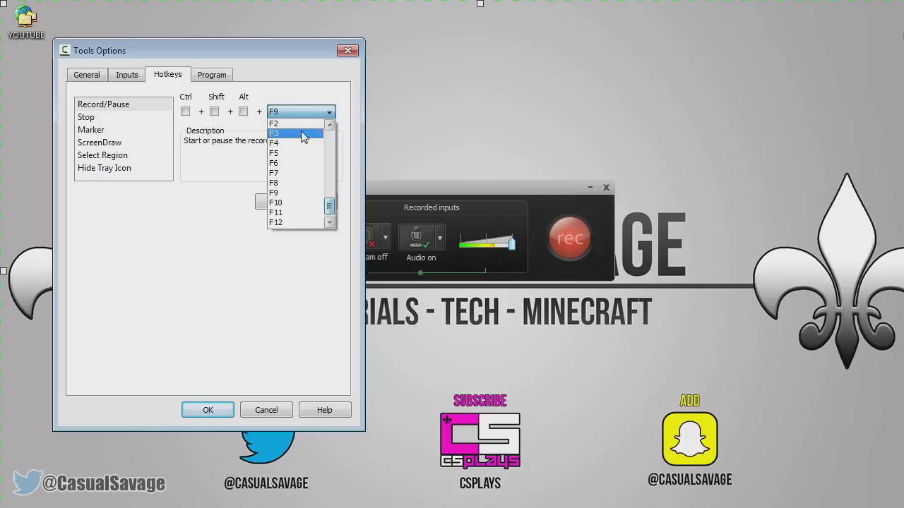
pyautogui.click(299, 111)
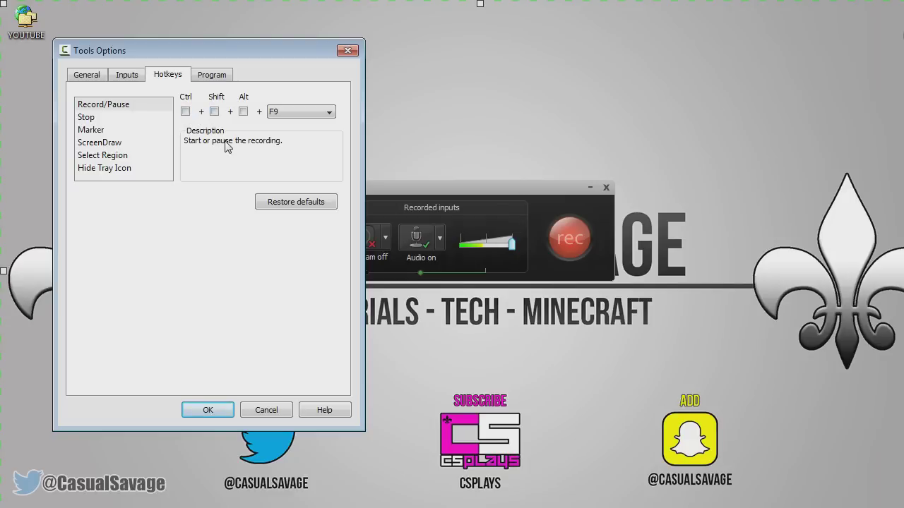
# Step: Review the Stop, Marker, ScreenDraw, Select Region, Hide Tray Icon and Record/Pause hotkeys
pyautogui.click(95, 118)
pyautogui.click(98, 134)
pyautogui.click(101, 144)
pyautogui.click(108, 169)
pyautogui.click(112, 155)
pyautogui.click(109, 142)
pyautogui.click(109, 130)
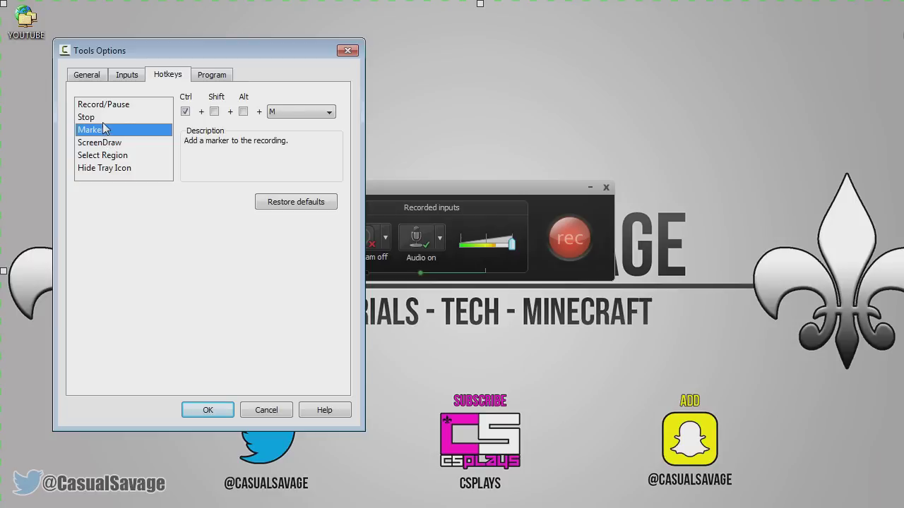
pyautogui.click(109, 118)
pyautogui.click(113, 105)
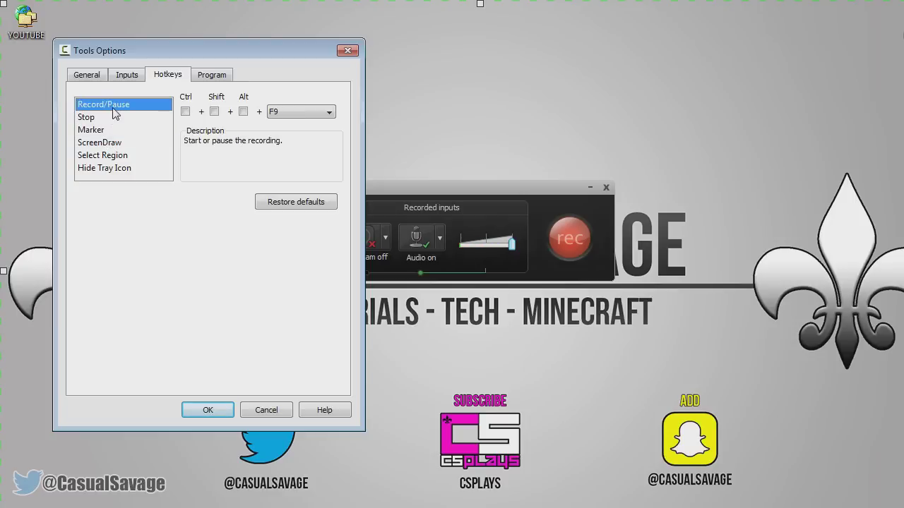
pyautogui.hotkey('ctrl', 'Tab')
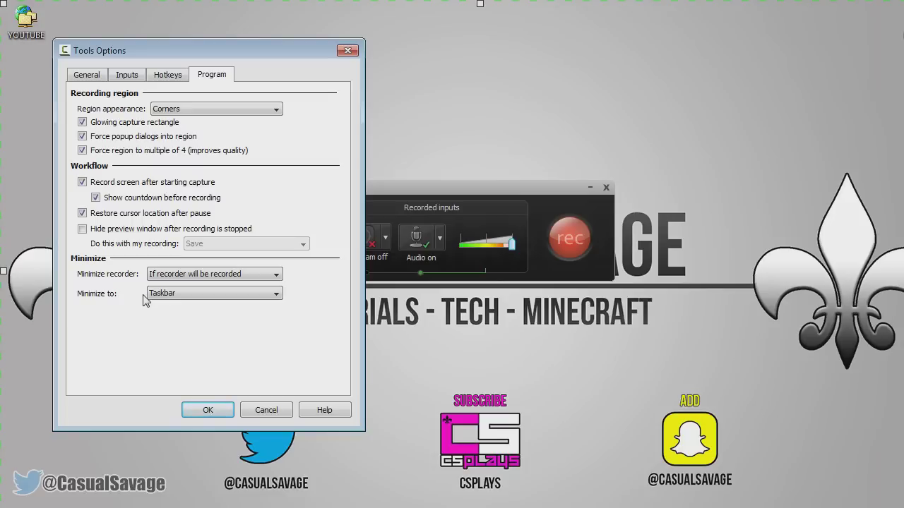
# Step: Keep the minimize settings unchanged with Taskbar as destination, and close Tools Options with OK
pyautogui.click(197, 275)
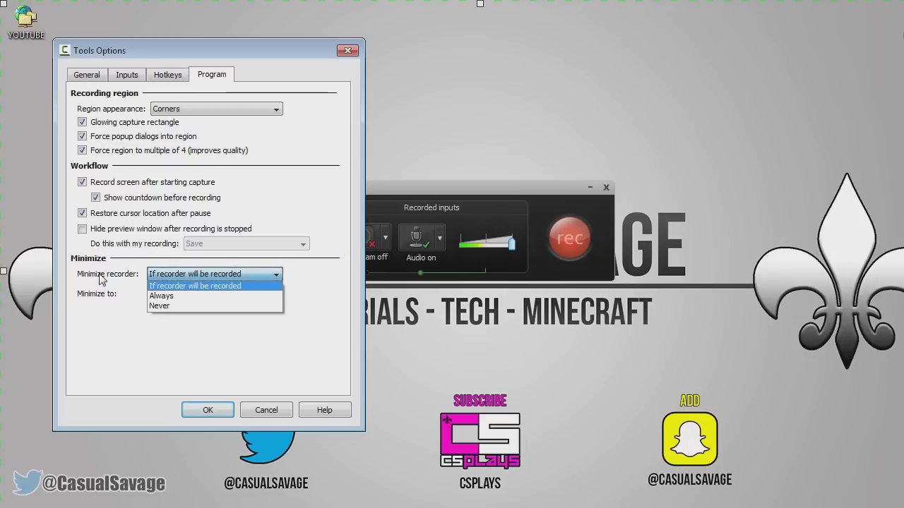
pyautogui.click(221, 286)
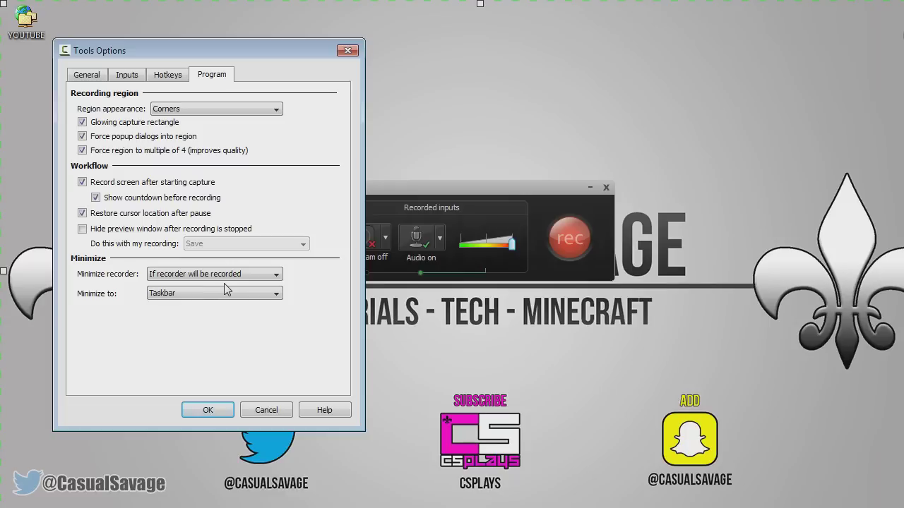
pyautogui.click(199, 296)
pyautogui.click(180, 307)
pyautogui.click(206, 290)
pyautogui.click(212, 292)
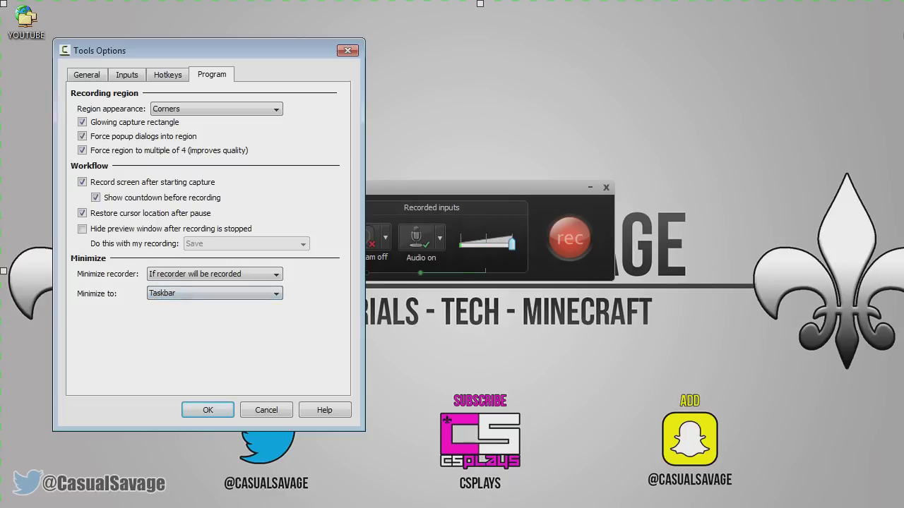
pyautogui.click(813, 507)
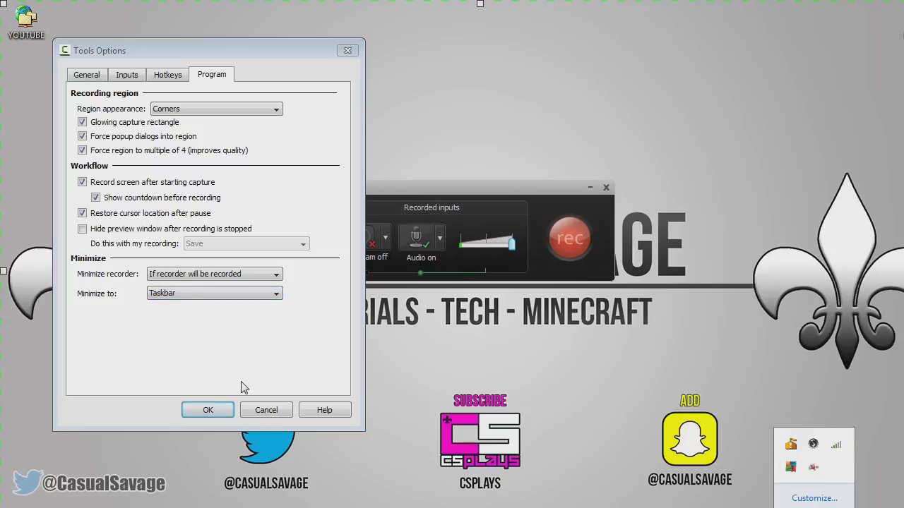
pyautogui.click(226, 411)
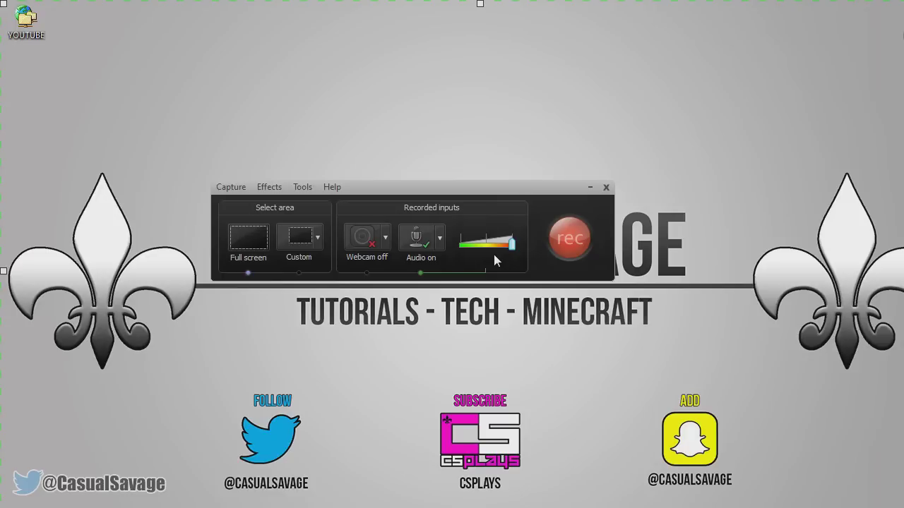
# Step: Record a 21-second test clip with F9, pausing once, and stop it with F10
pyautogui.press('F9')
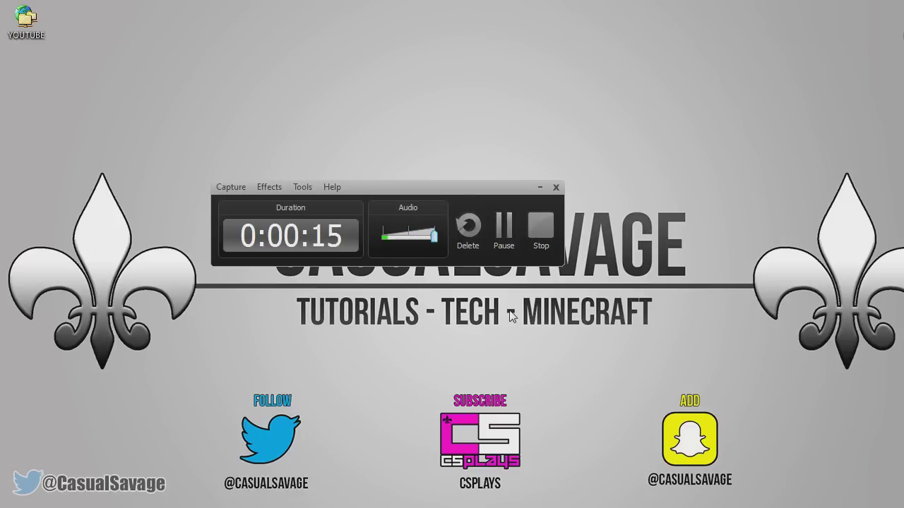
pyautogui.press('F9')
pyautogui.press('F9')
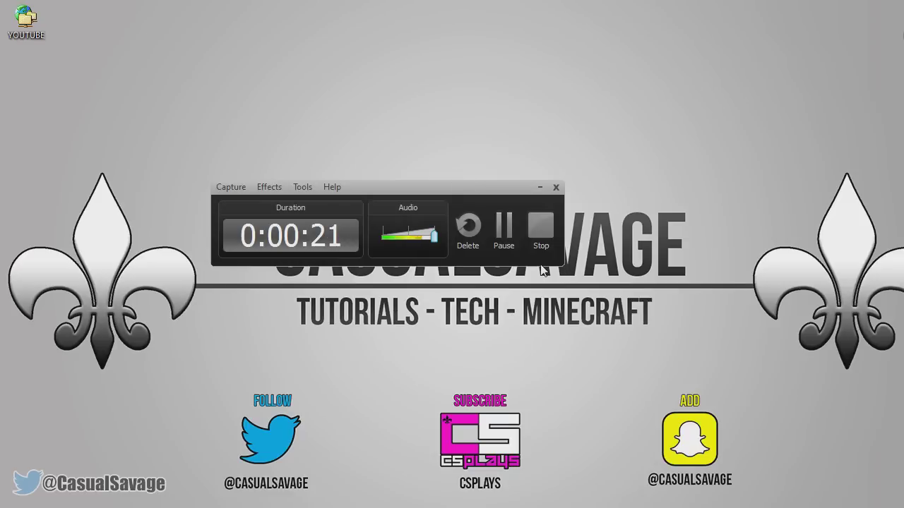
pyautogui.press('F10')
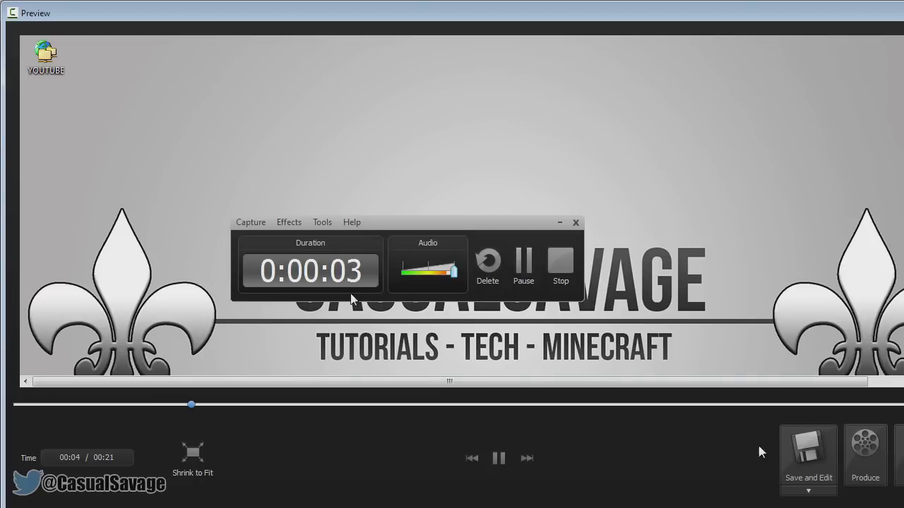
# Step: Save the recording into a new Desktop folder named test
pyautogui.click(808, 491)
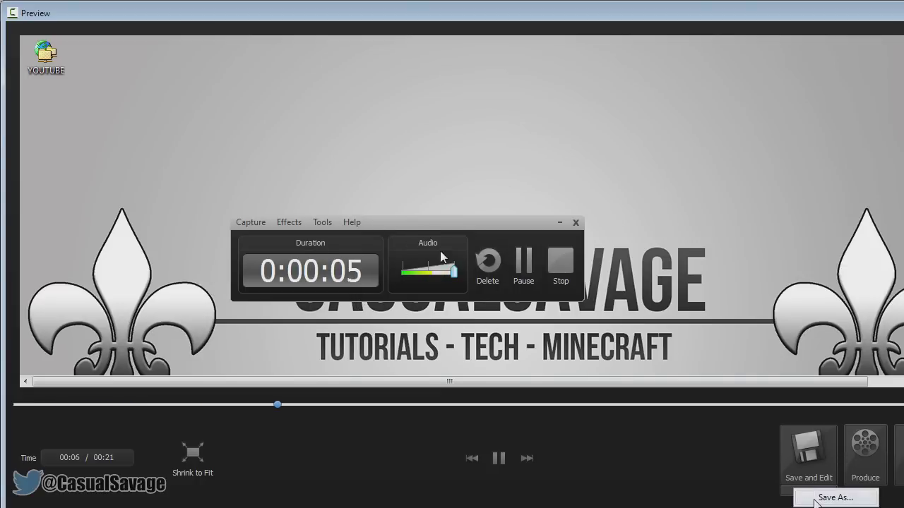
pyautogui.click(819, 498)
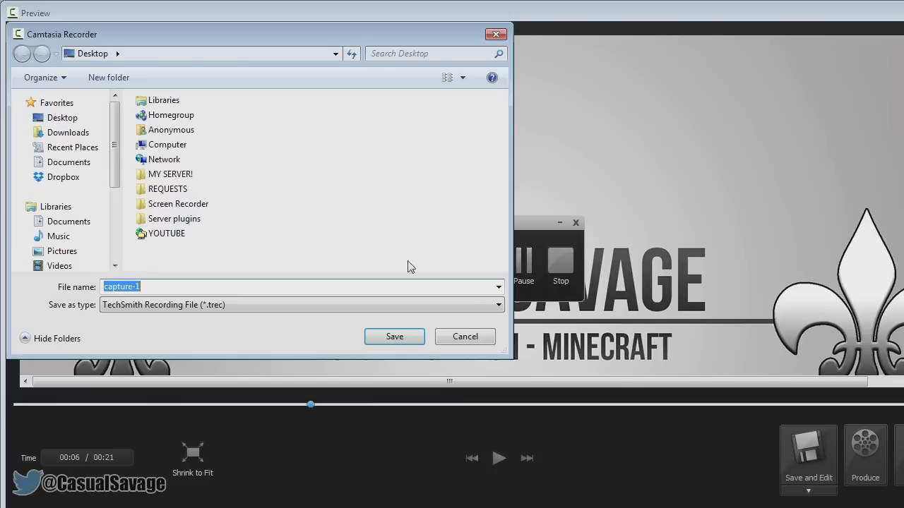
pyautogui.click(67, 118)
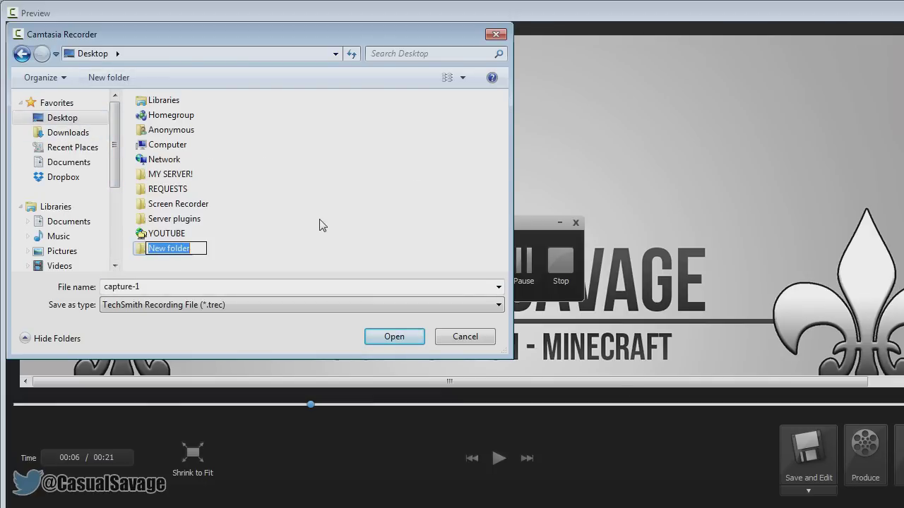
pyautogui.write('test')
pyautogui.press('Return')
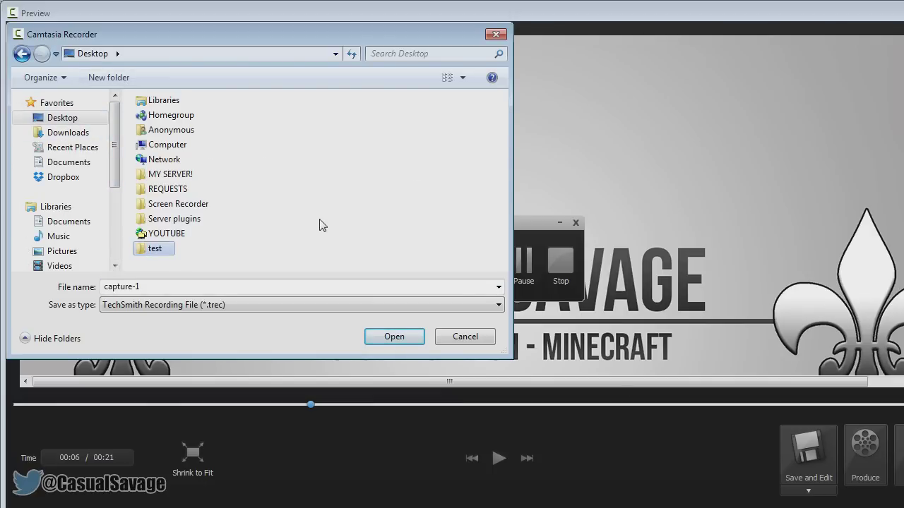
pyautogui.press('Return')
# Step: Enter test as the file name and save the .trec file
pyautogui.click(197, 286)
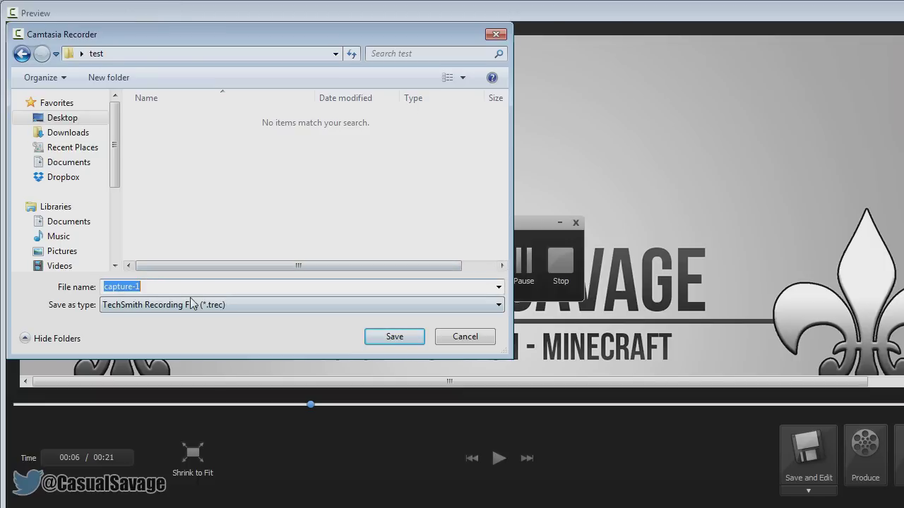
pyautogui.write('test')
pyautogui.press('Return')
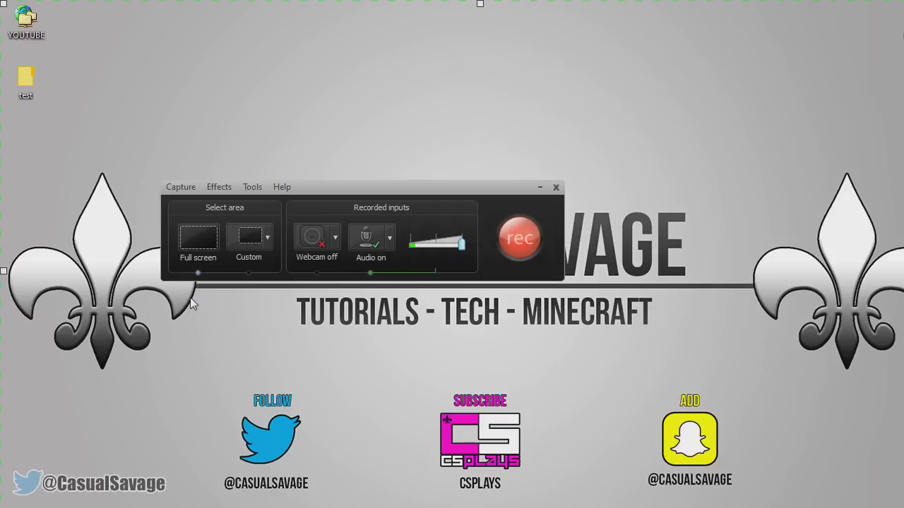
# Step: Close the Recorder and open test.trec from the desktop test folder in Camtasia Studio
pyautogui.click(556, 187)
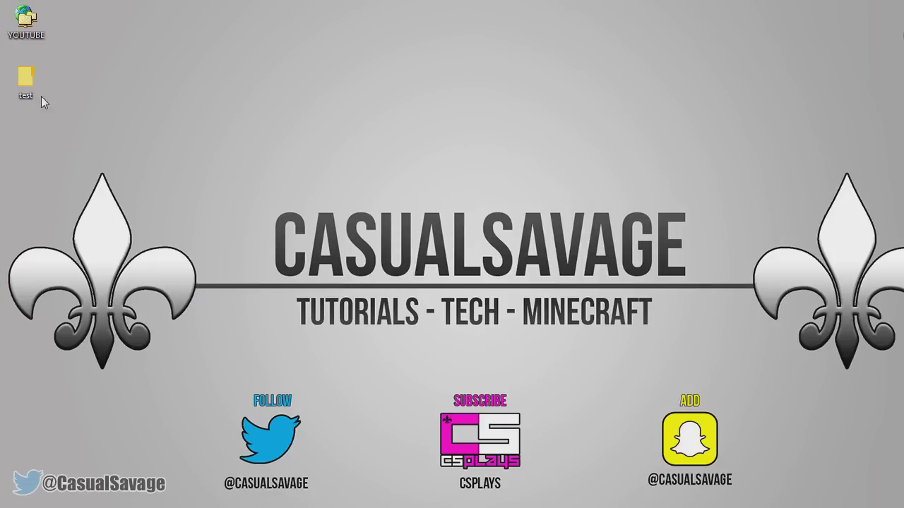
pyautogui.click(31, 96)
pyautogui.doubleClick(31, 96)
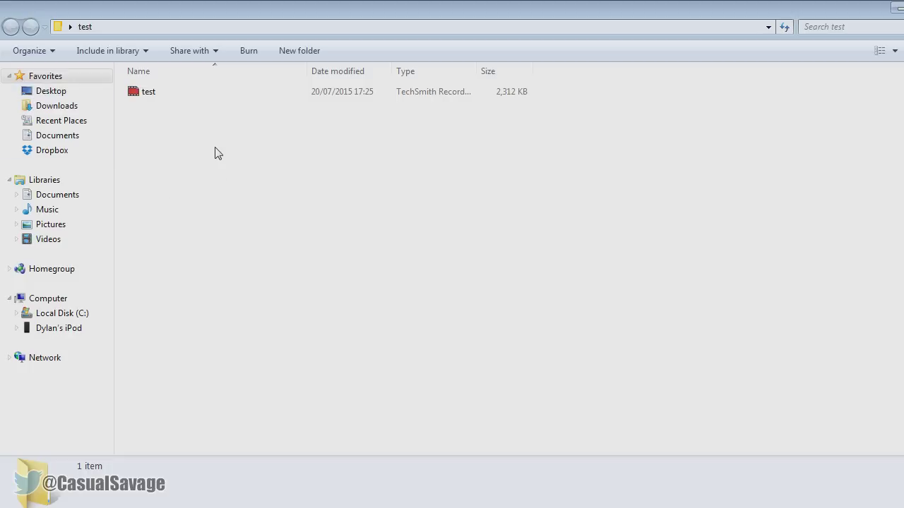
pyautogui.click(303, 95)
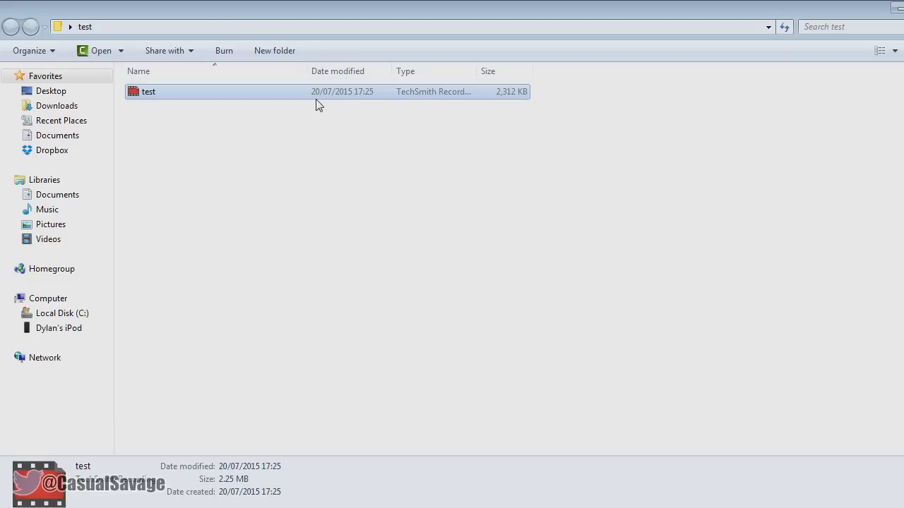
pyautogui.doubleClick(316, 104)
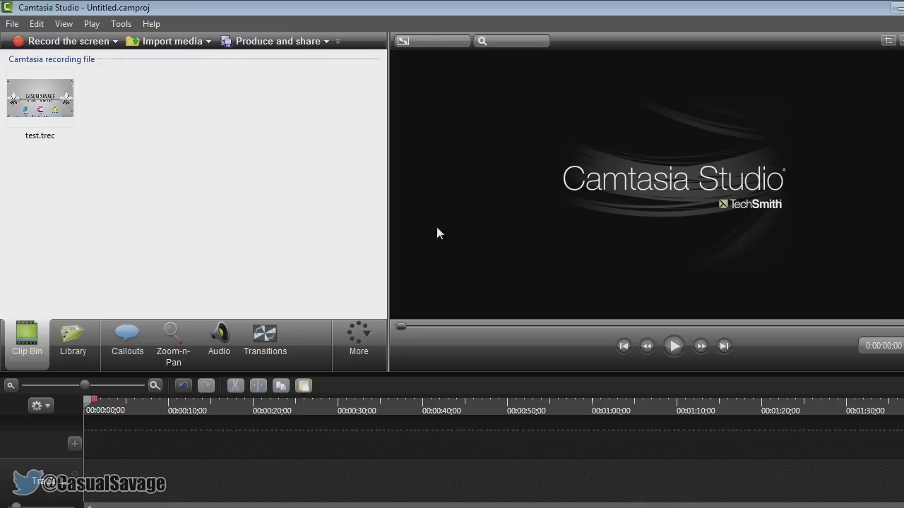
# Step: Add test.trec from the Clip Bin to the timeline at the playhead
pyautogui.rightClick(54, 108)
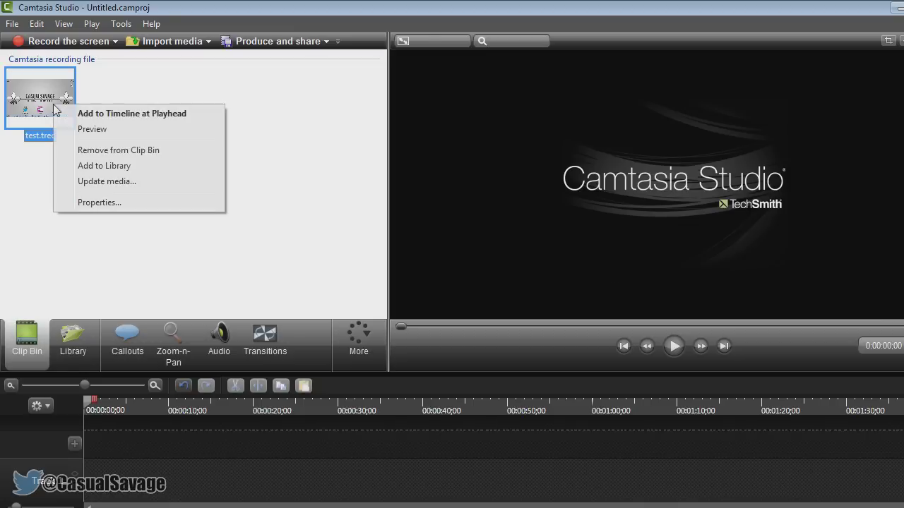
pyautogui.click(90, 115)
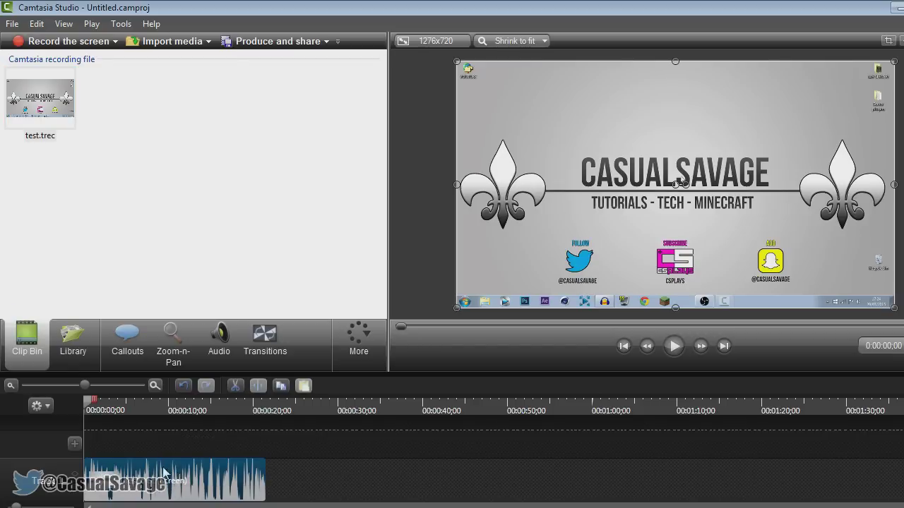
pyautogui.click(262, 43)
# Step: Choose custom production settings with WMV format and the Best Quality and File Size profile
pyautogui.click(511, 138)
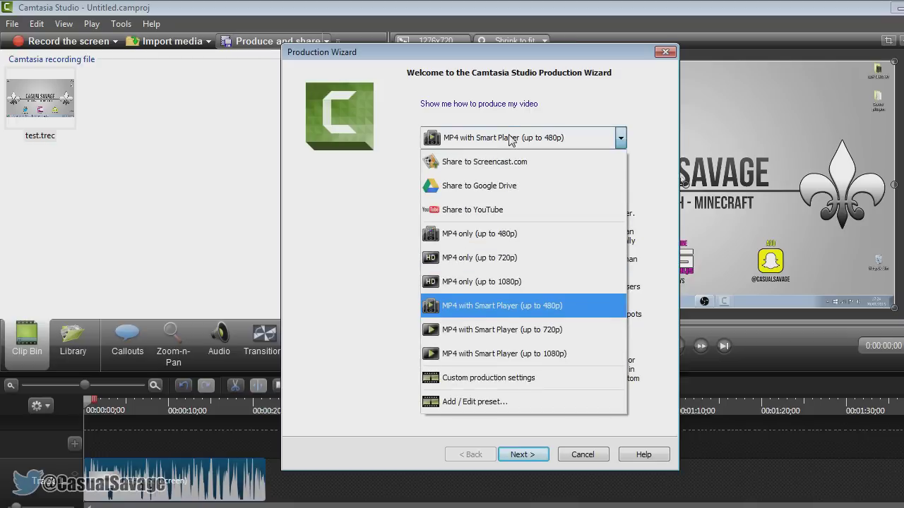
pyautogui.click(440, 378)
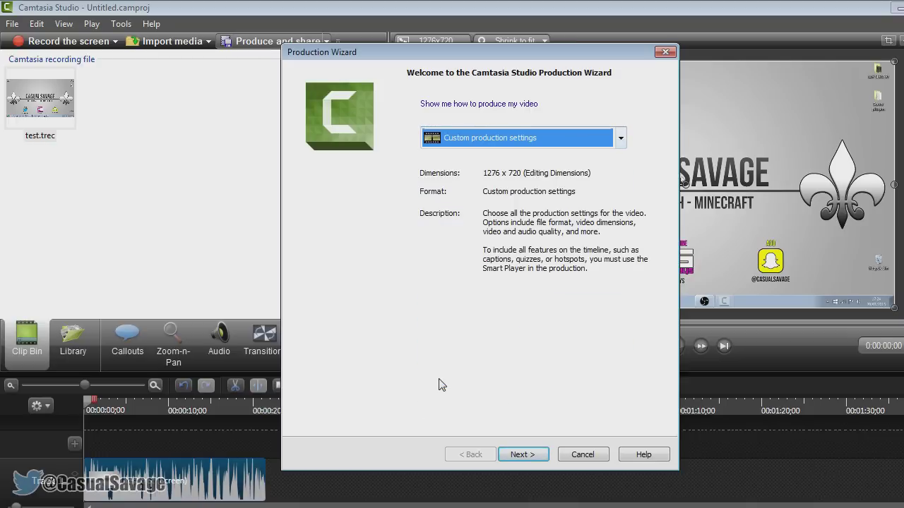
pyautogui.click(534, 457)
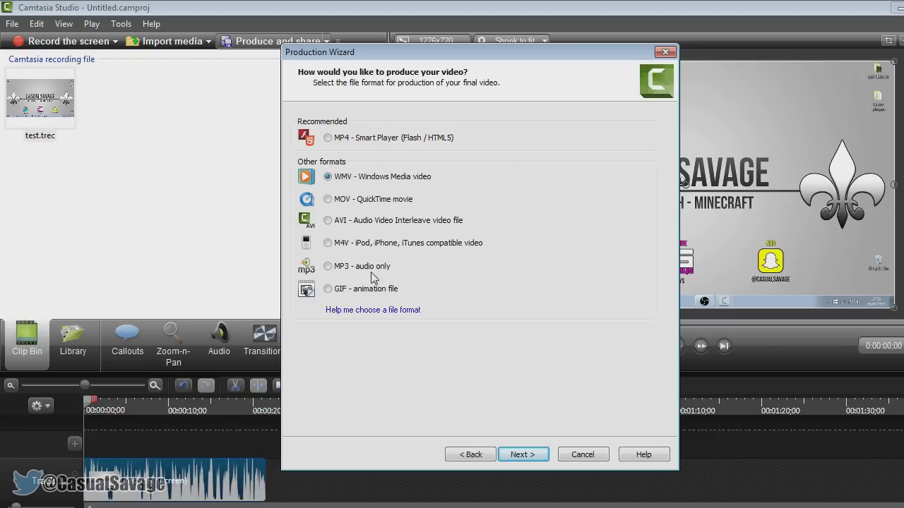
pyautogui.click(526, 455)
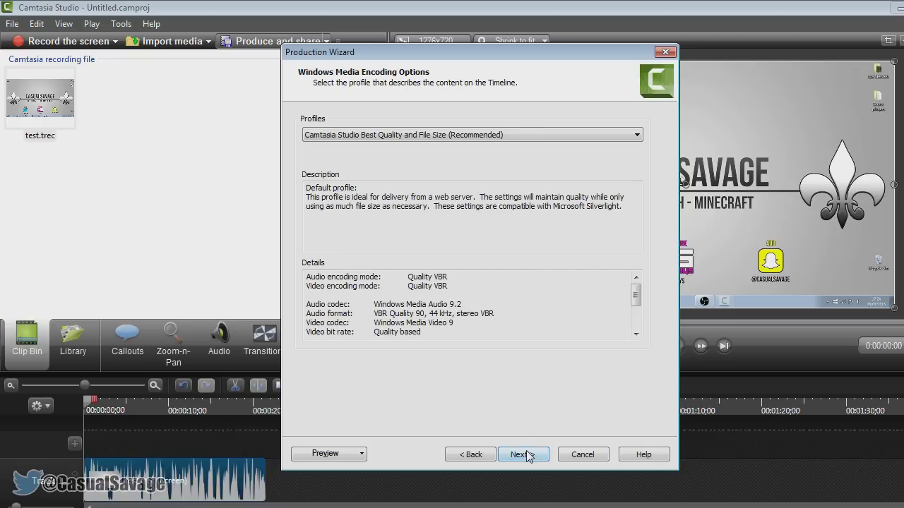
pyautogui.click(377, 134)
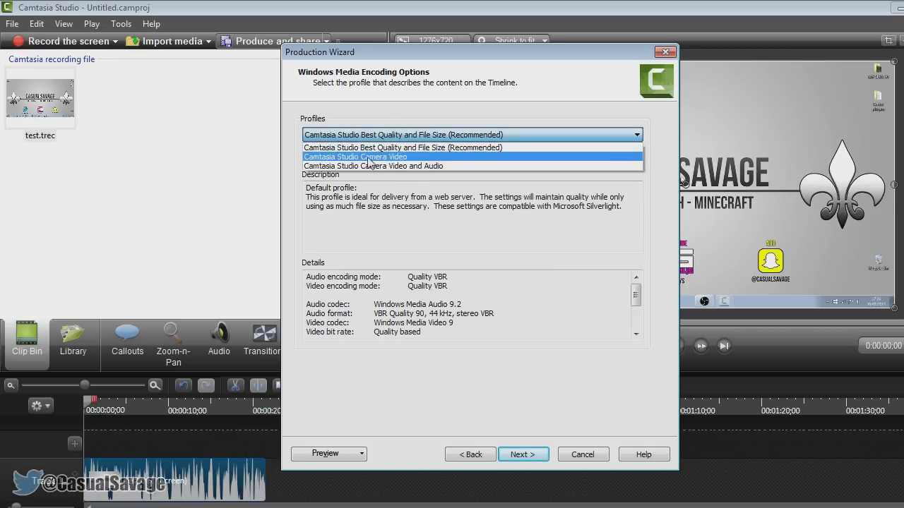
pyautogui.click(411, 149)
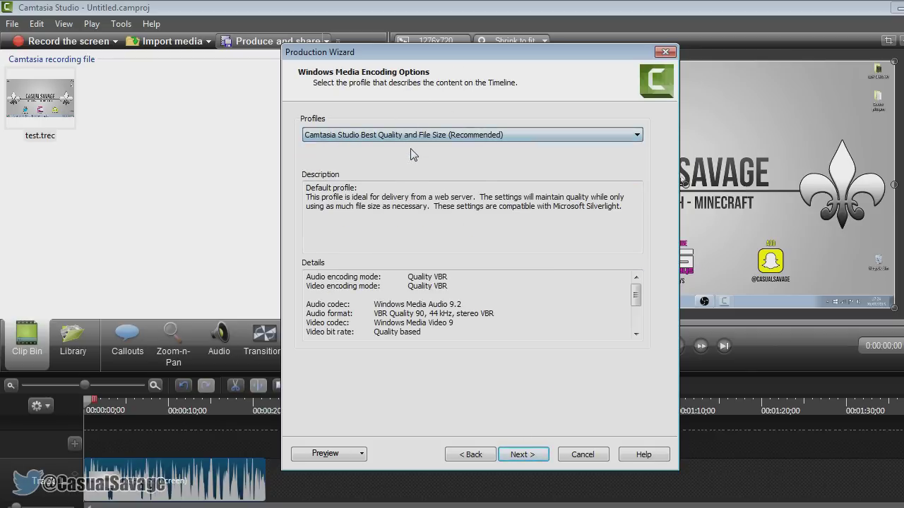
# Step: Change the video width from 1276 to 1280 and advance to the output file settings
pyautogui.click(524, 454)
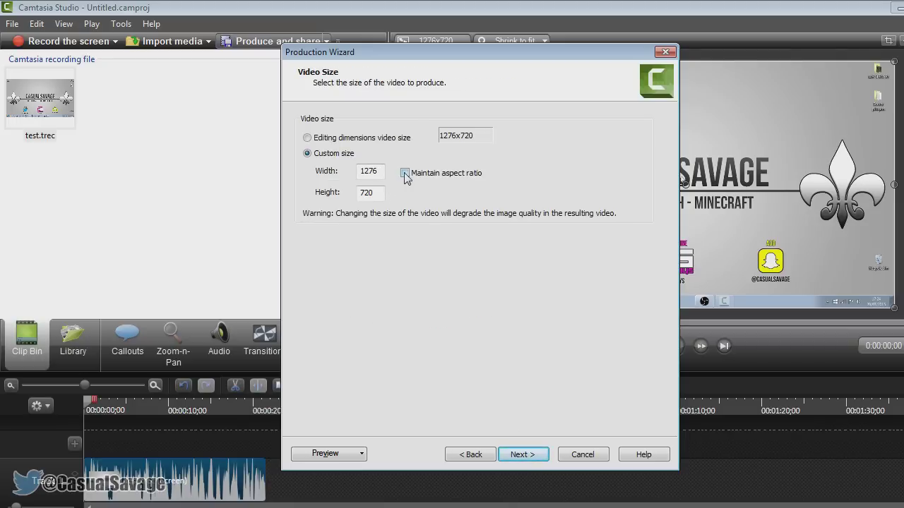
pyautogui.doubleClick(369, 172)
pyautogui.write('1280')
pyautogui.click(523, 456)
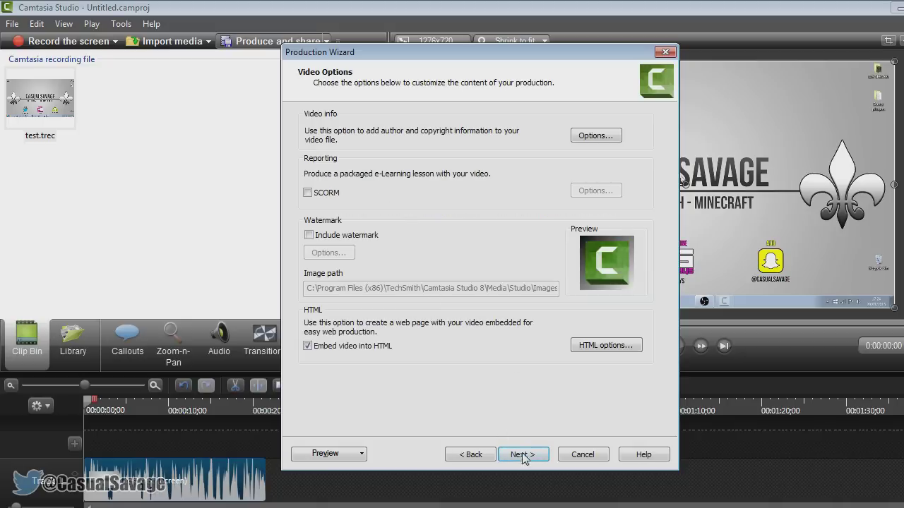
pyautogui.click(523, 455)
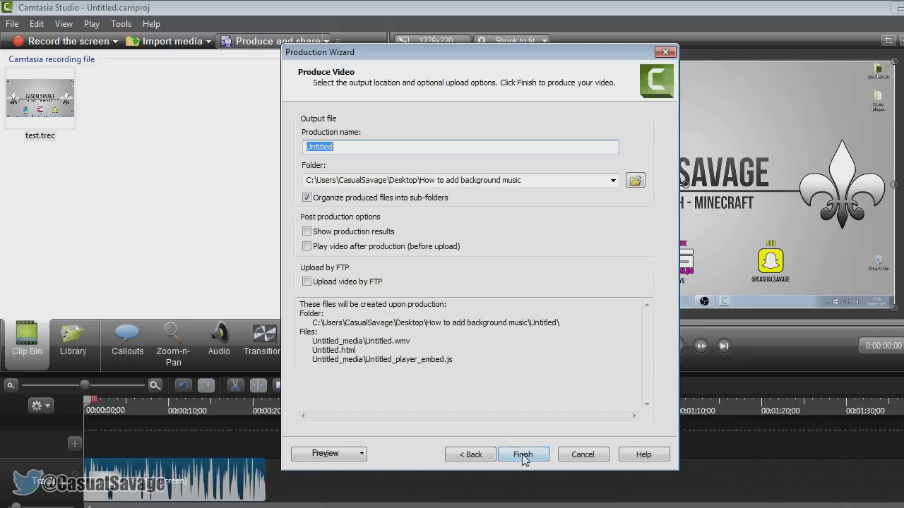
pyautogui.click(634, 181)
# Step: Save the output as 'test recording' in the Desktop test folder
pyautogui.click(303, 174)
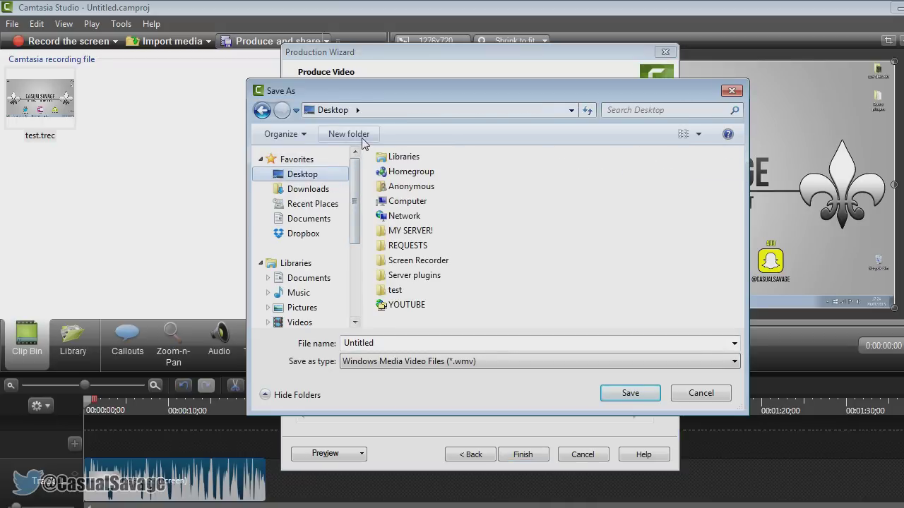
pyautogui.doubleClick(395, 291)
pyautogui.click(399, 346)
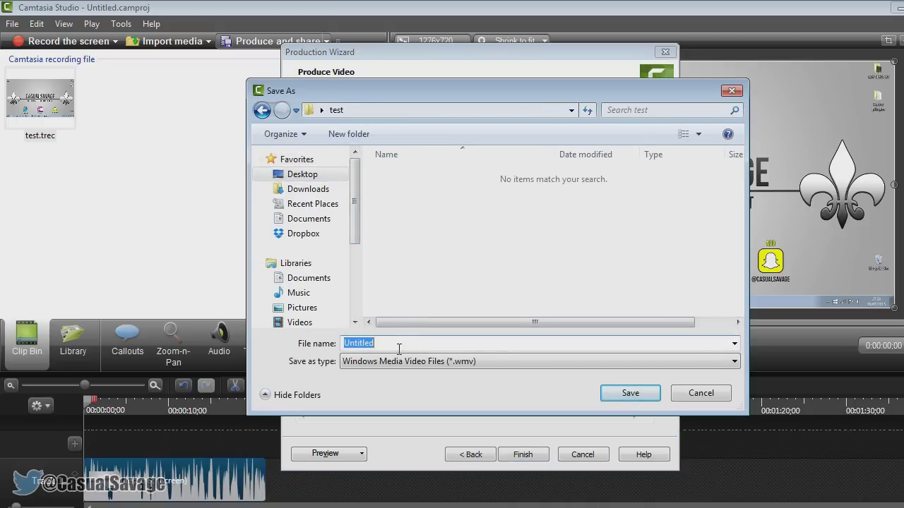
pyautogui.write('test recording')
pyautogui.click(629, 393)
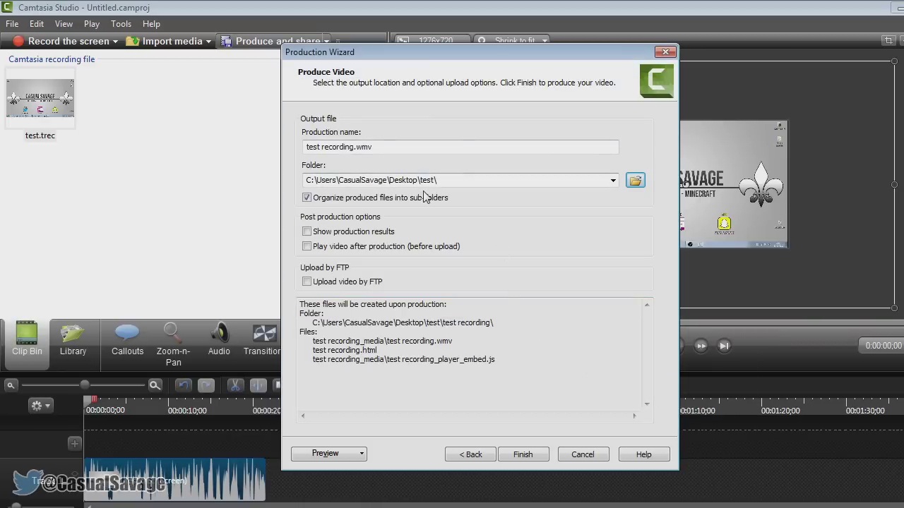
# Step: Disable sub-folder organization, start rendering, and open the test recording_media folder
pyautogui.click(314, 200)
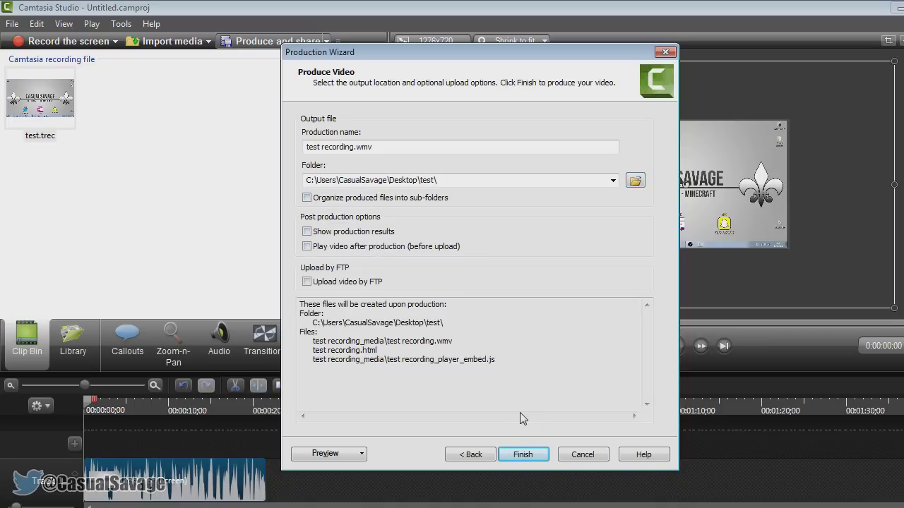
pyautogui.click(529, 453)
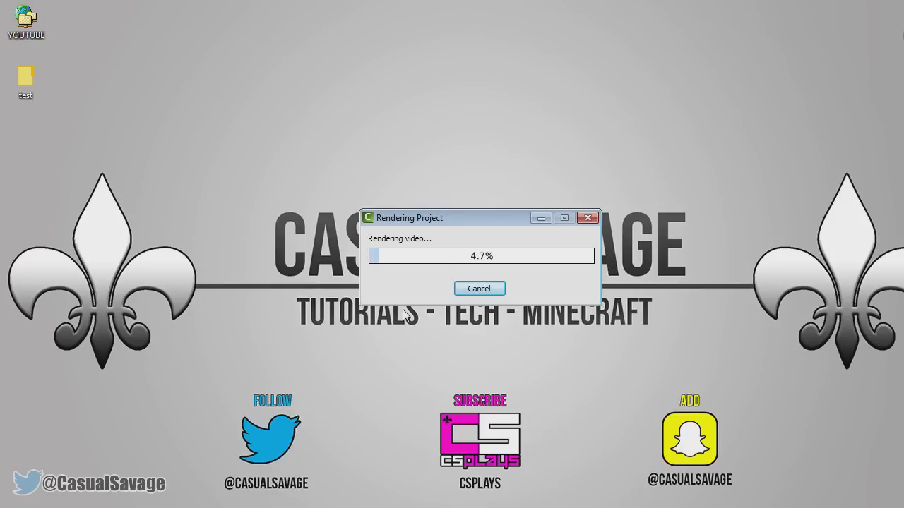
pyautogui.doubleClick(24, 81)
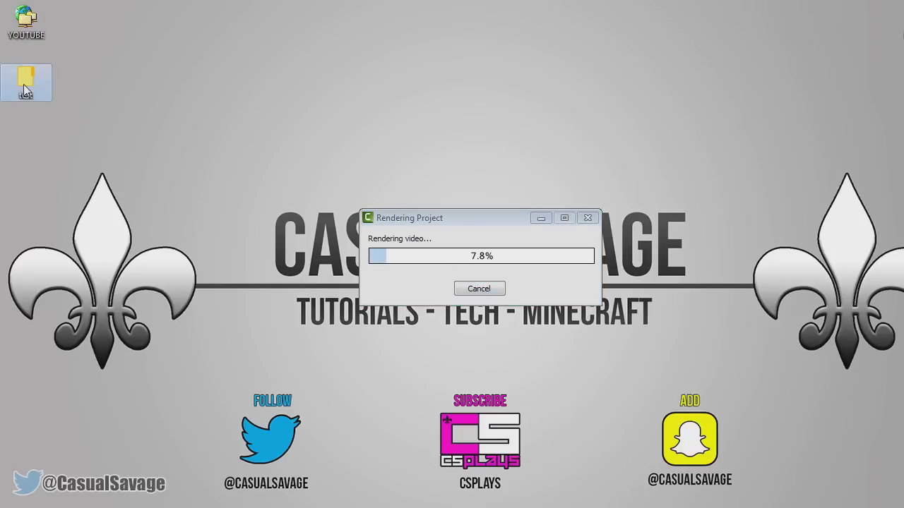
pyautogui.doubleClick(180, 94)
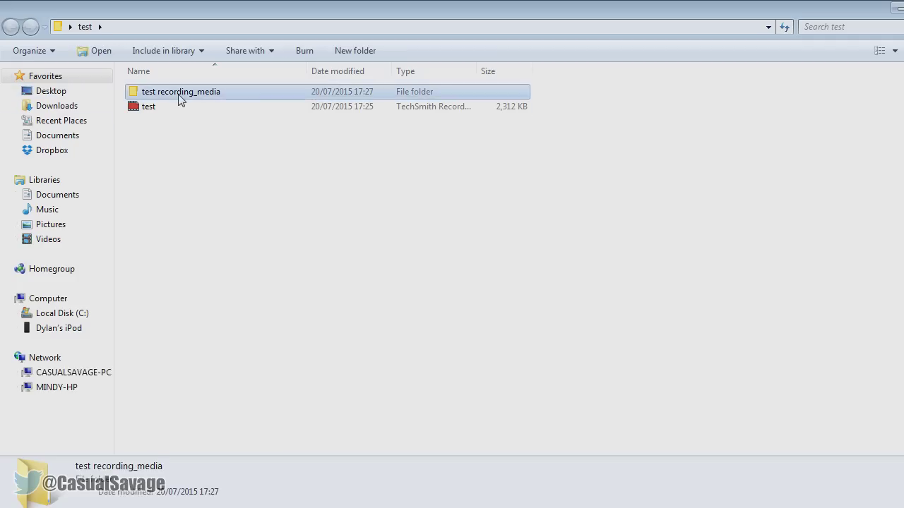